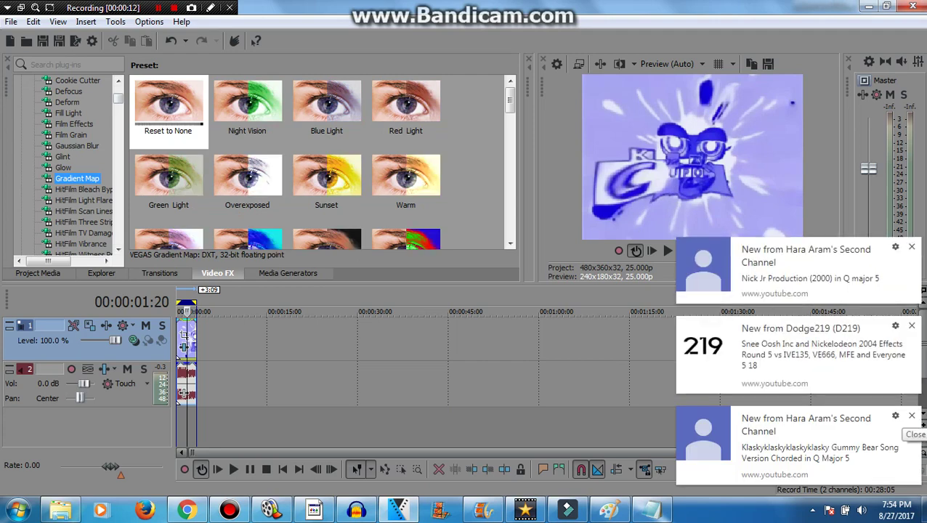
Step: Dismiss the YouTube pop-up notifications covering the timeline
left_click(912, 416)
left_click(912, 416)
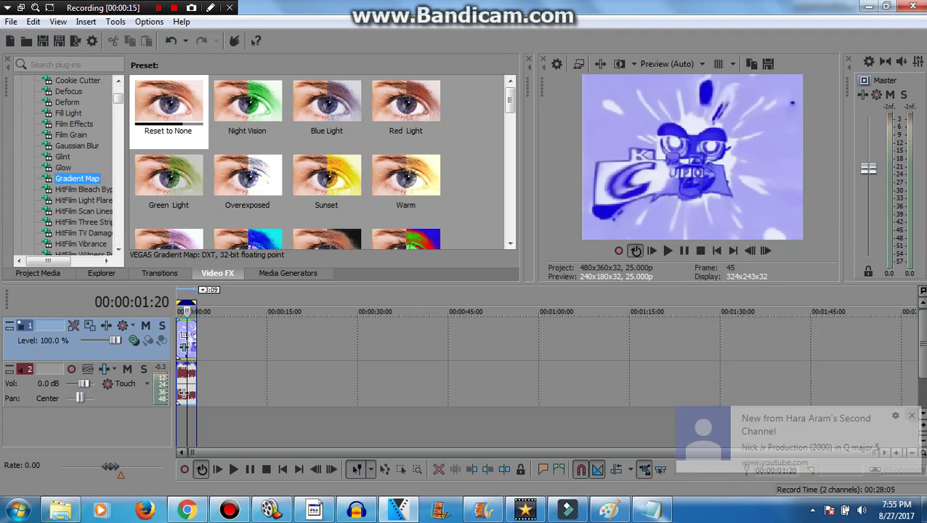
left_click(912, 416)
left_click(912, 416)
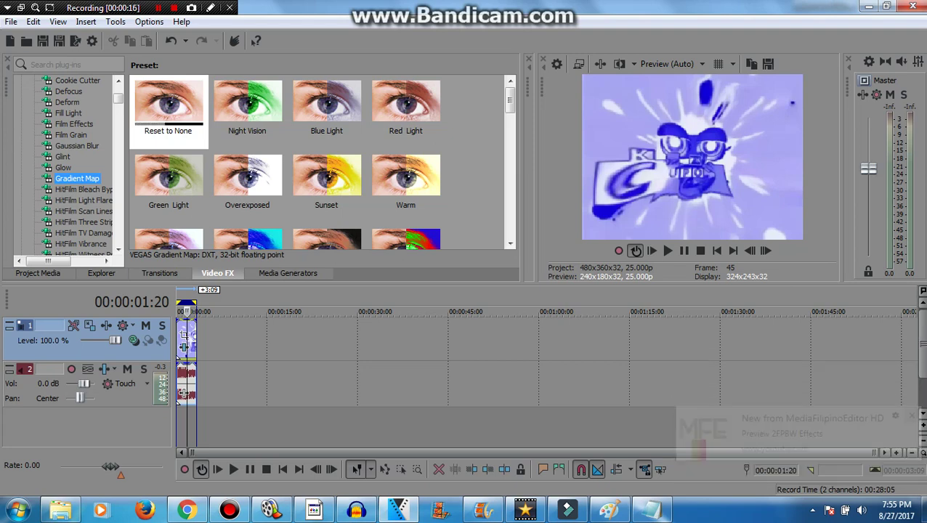
Step: Apply a Reset to None Gradient Map to the video event and set its middle point to R 0, G 120, B 160, A 255
left_click(168, 106)
left_click_drag(169, 105, 186, 338)
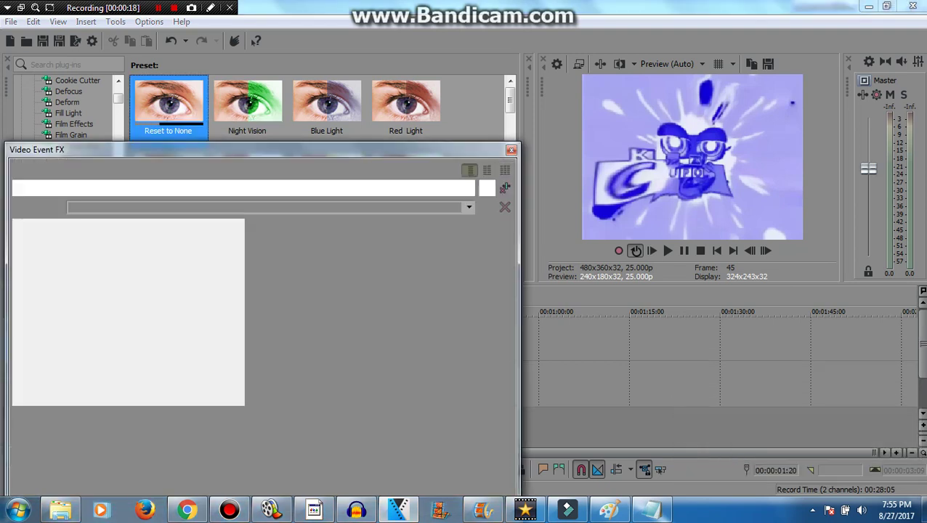
left_click(128, 253)
double_click(114, 352)
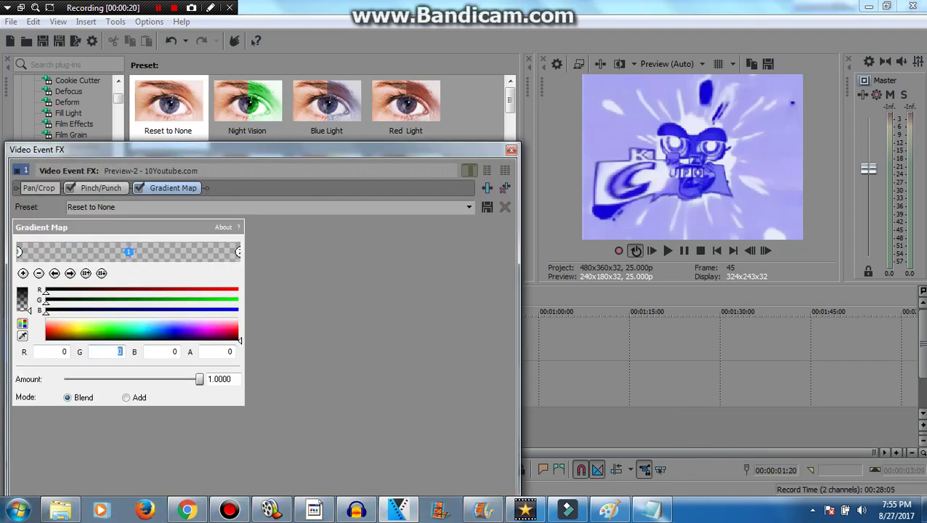
type("120")
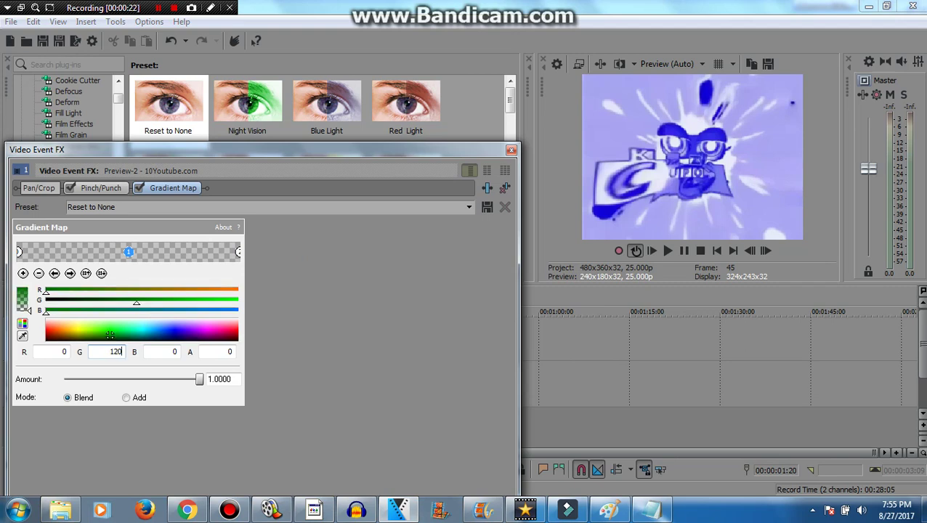
type("160")
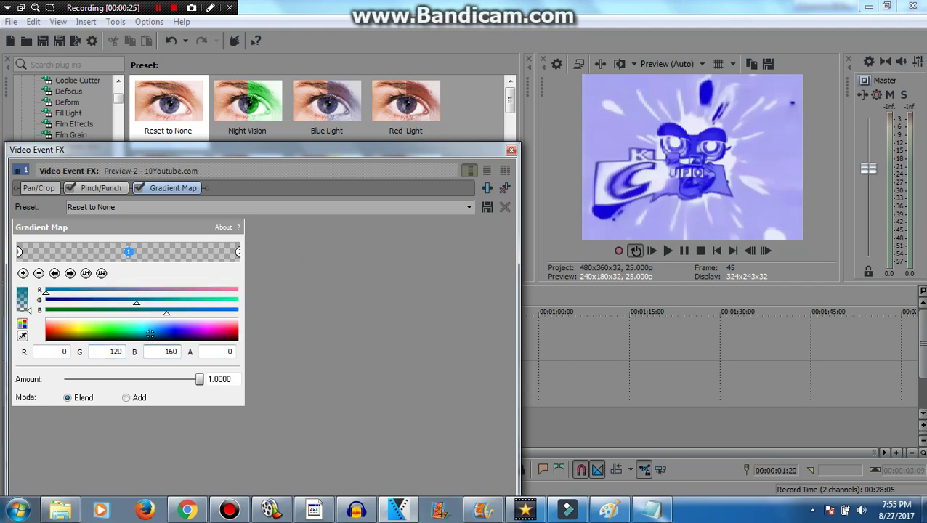
left_click_drag(29, 311, 29, 287)
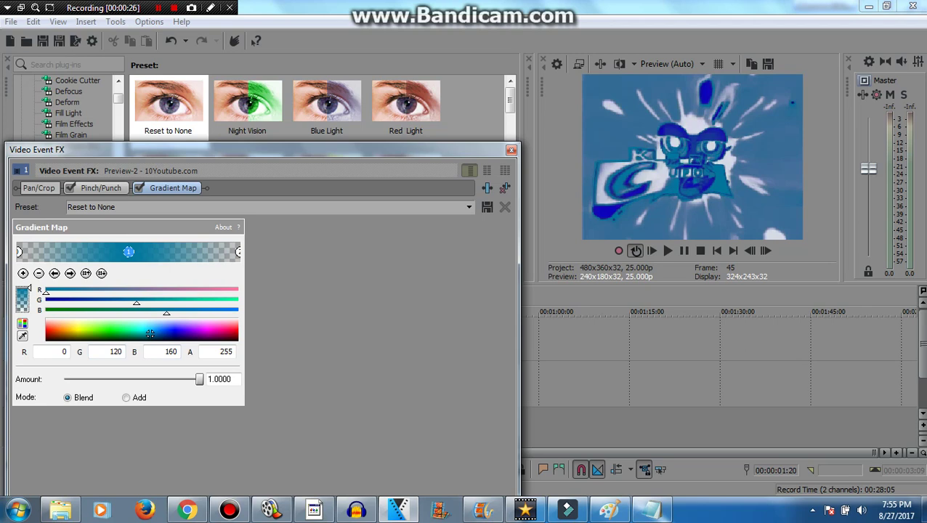
Step: Make the gradient's start point opaque white and its end point opaque black, and close the video effects window
left_click(18, 252)
left_click(85, 322)
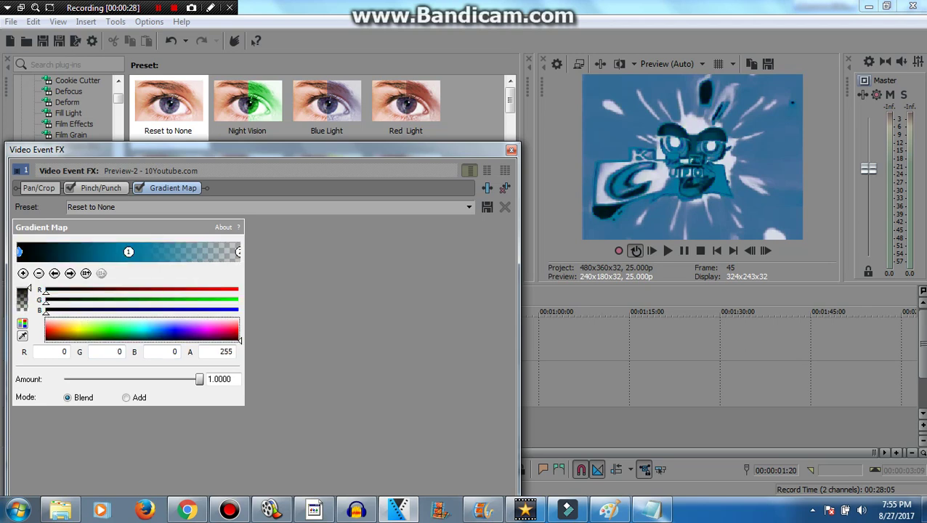
mouse_move(240, 341)
left_mouse_down()
mouse_move(239, 316)
mouse_move(240, 341)
left_mouse_up()
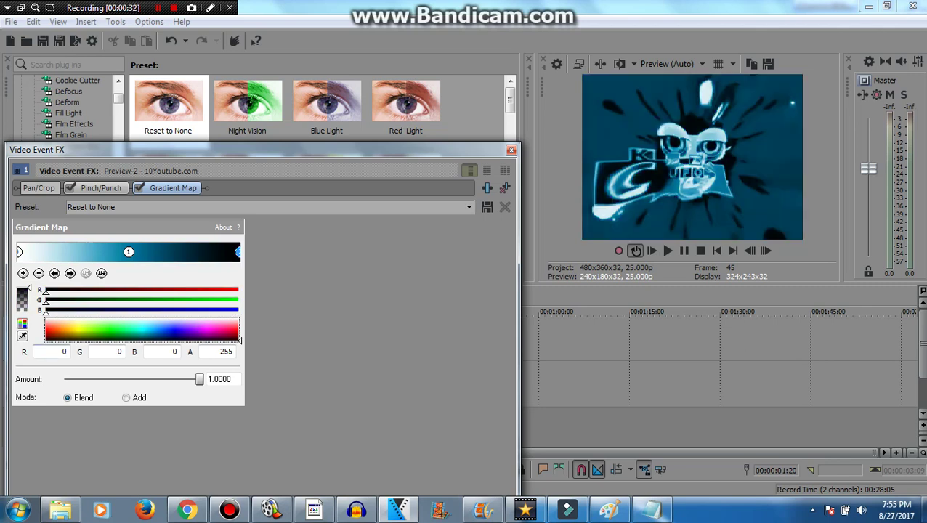
left_click(512, 149)
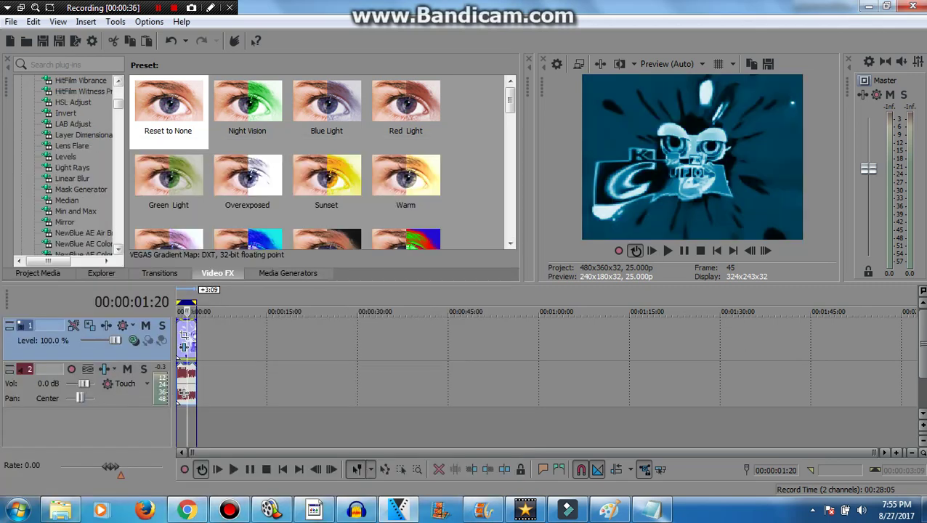
Step: Add Pitch Shift to the audio event with mode A17. Drums, unpitched (minimum echo) and a shift of -4 semitones
left_click(184, 393)
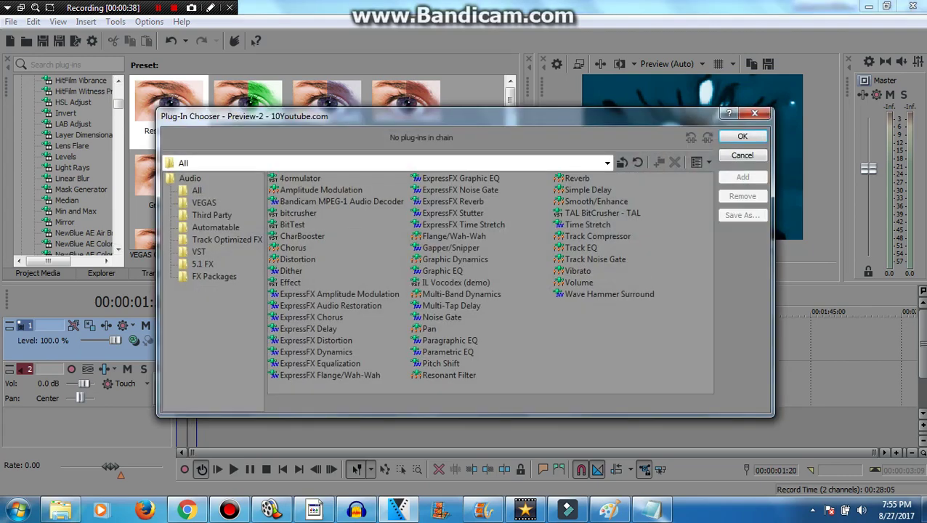
double_click(440, 363)
left_click(743, 135)
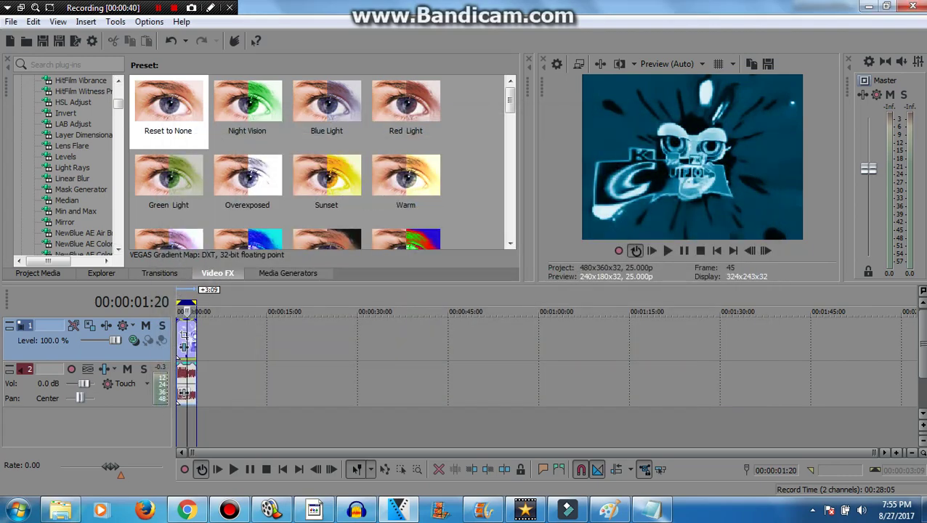
left_click(283, 216)
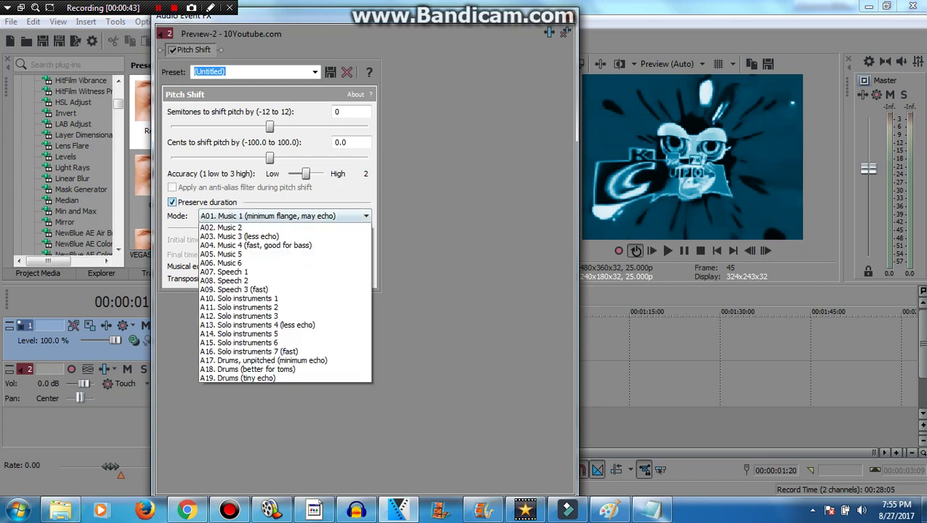
left_click(262, 369)
left_click_drag(270, 127, 237, 127)
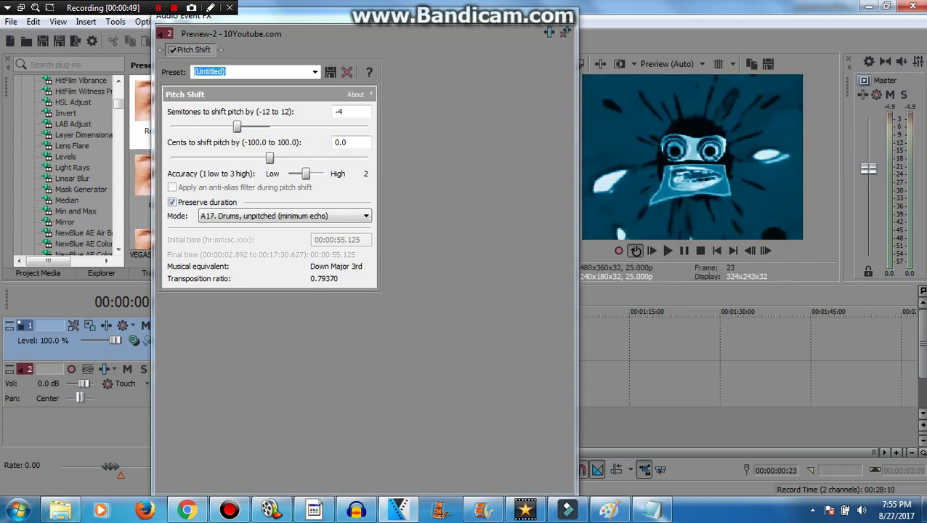
left_click(549, 32)
left_click(455, 282)
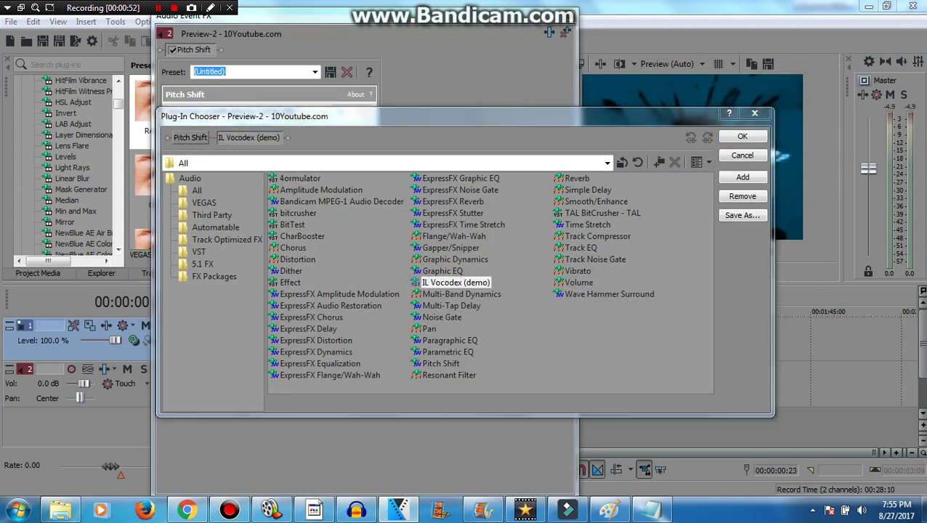
left_click(742, 137)
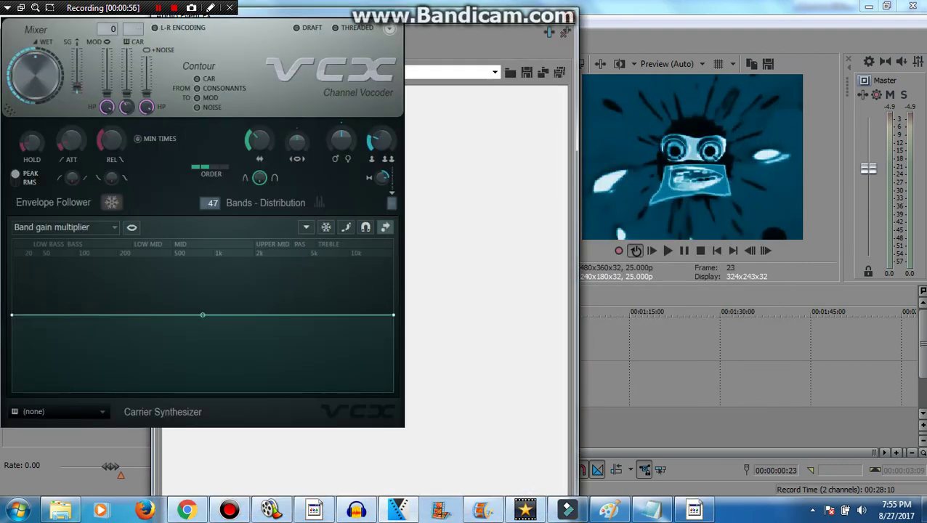
left_click(566, 33)
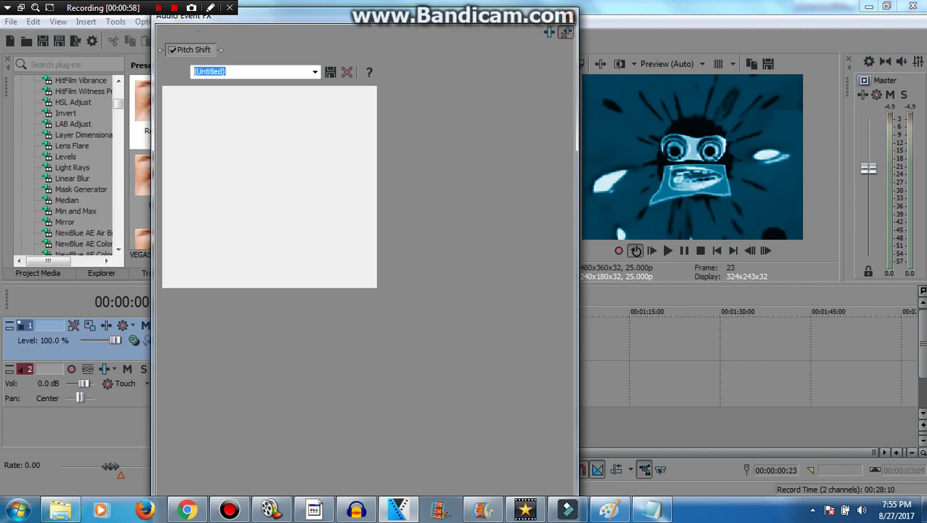
left_click(550, 32)
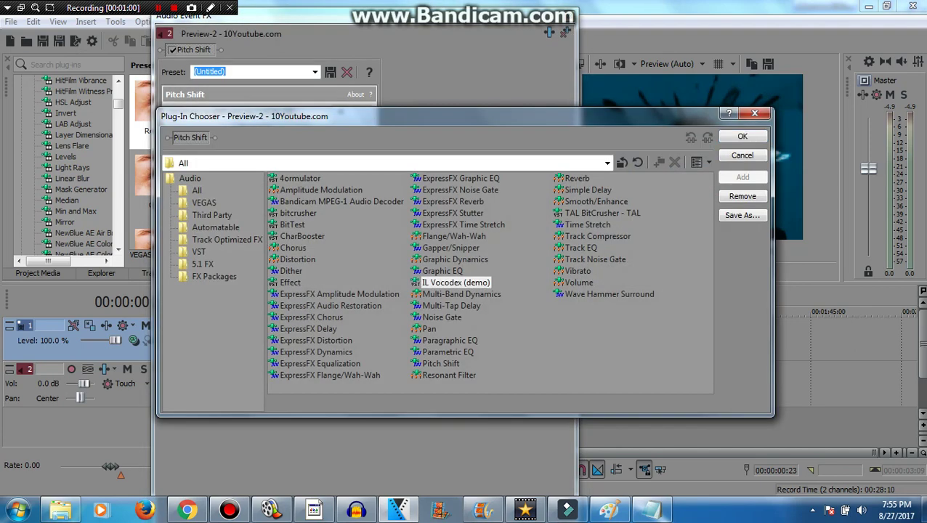
double_click(457, 283)
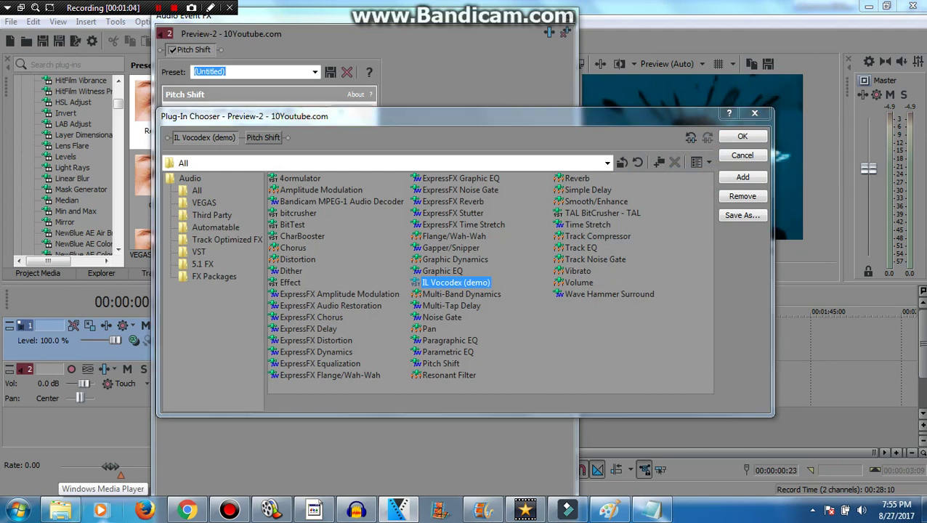
left_click(743, 137)
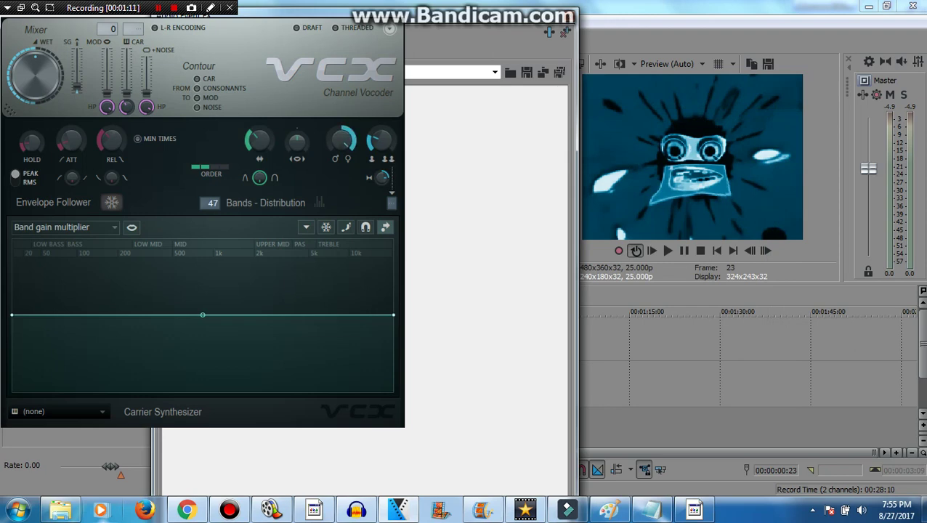
left_click(58, 412)
left_click(115, 438)
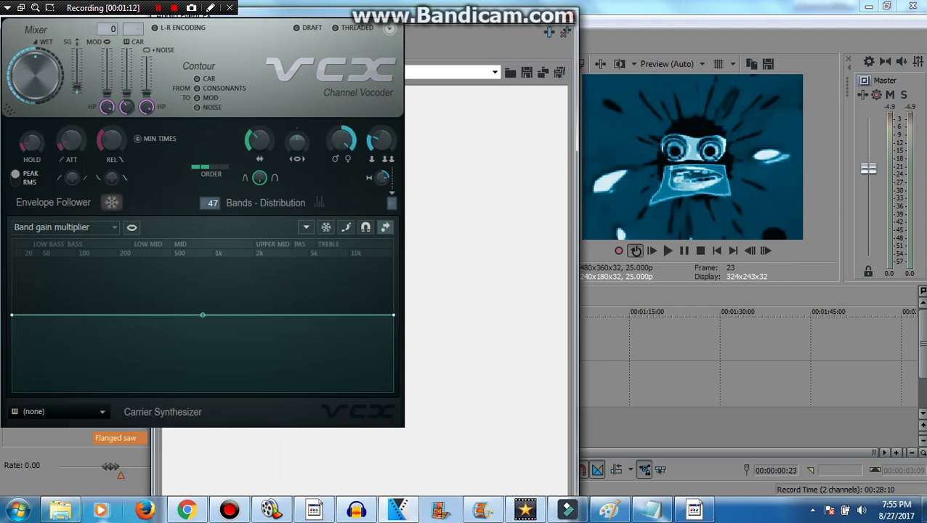
key("Return")
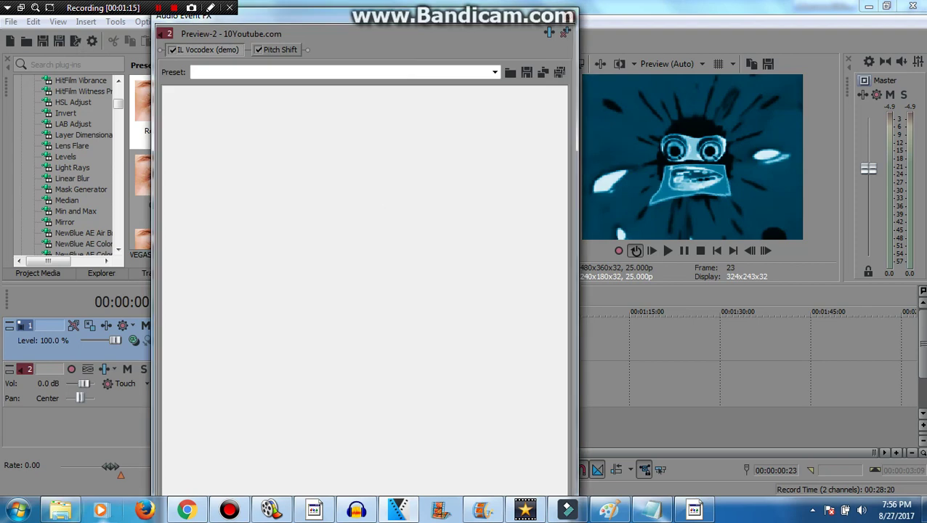
left_click(565, 32)
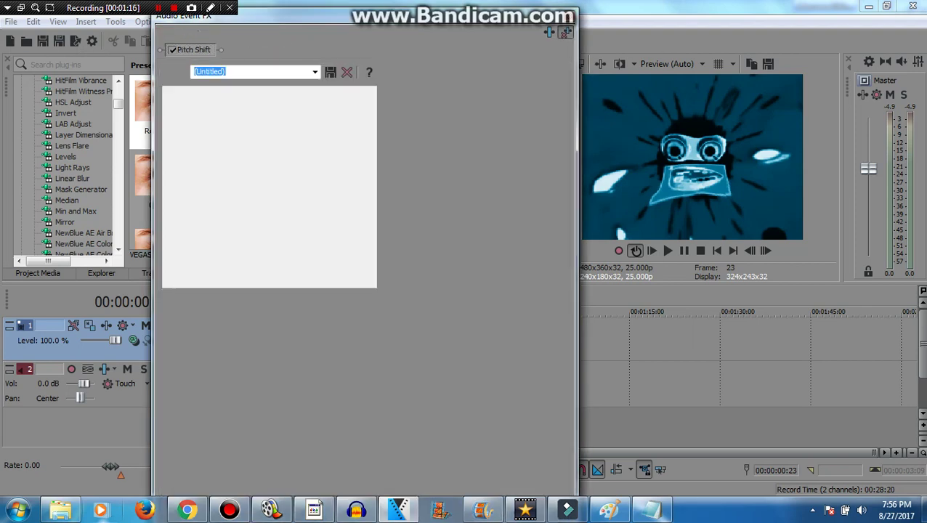
Step: Add the IL Vocodex (demo) plug-in to the audio event's effect chain and load its Chord preset
left_click(550, 32)
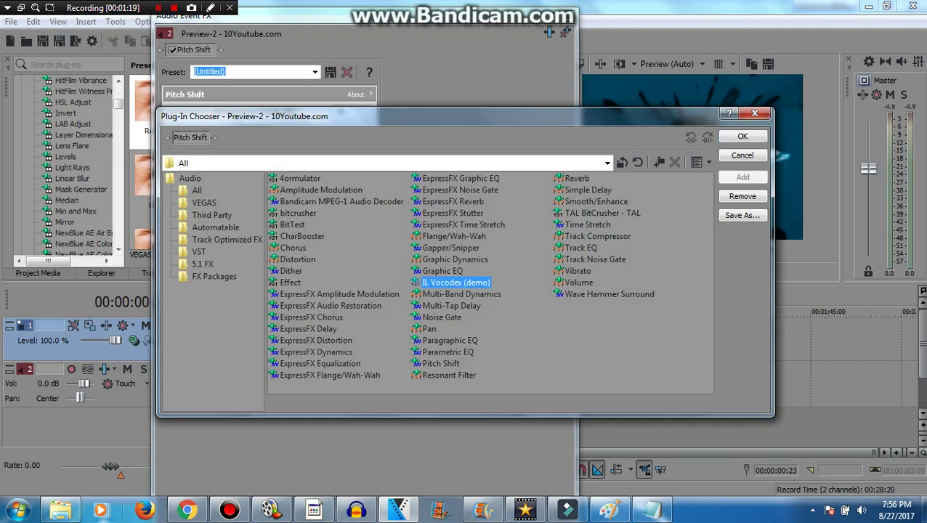
double_click(456, 283)
left_click(743, 137)
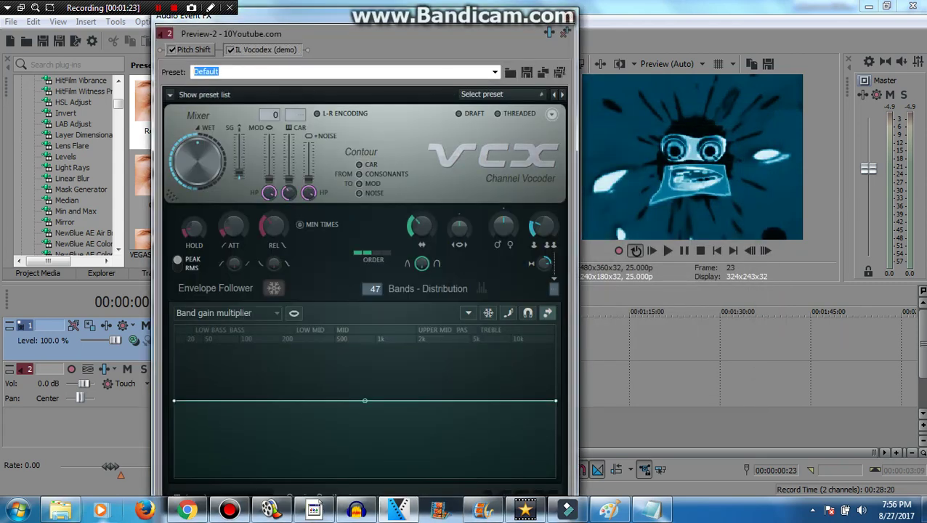
left_click(501, 94)
left_click(481, 209)
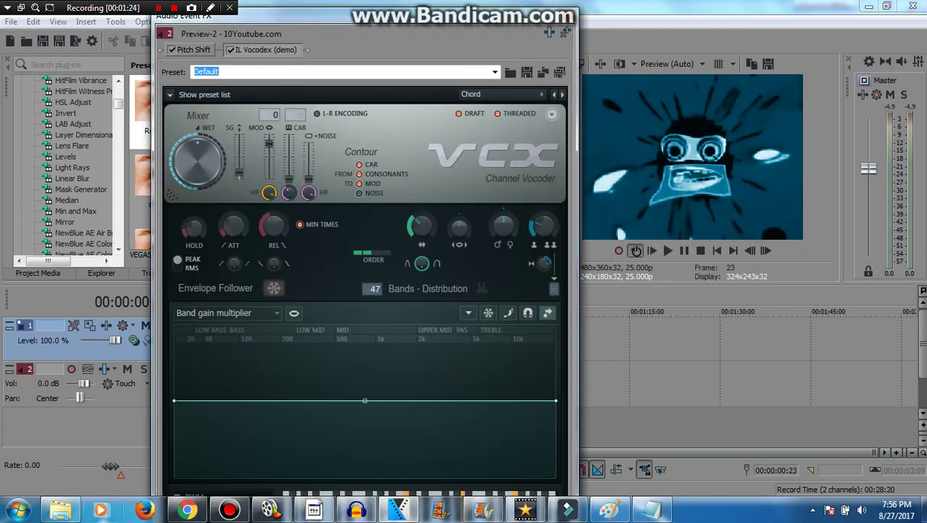
Step: Place Pitch Shift after IL Vocodex in the audio effect chain and close the effects window
mouse_move(363, 9)
left_mouse_down()
mouse_move(363, 76)
mouse_move(371, 14)
left_mouse_up()
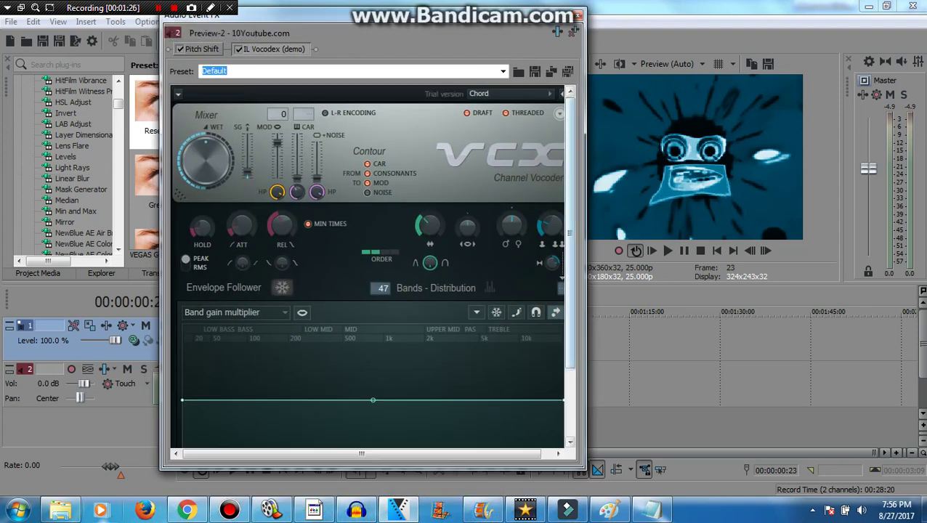
left_click_drag(571, 233, 570, 301)
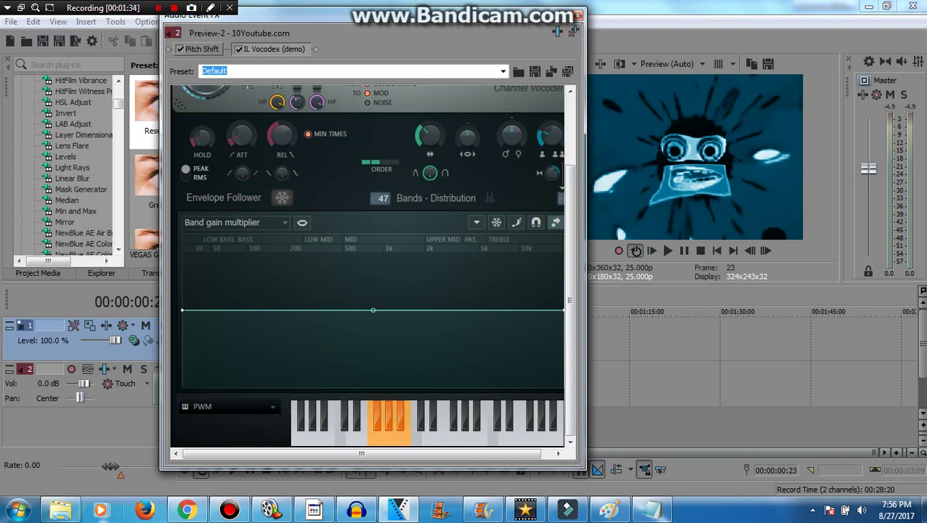
left_click_drag(202, 50, 289, 49)
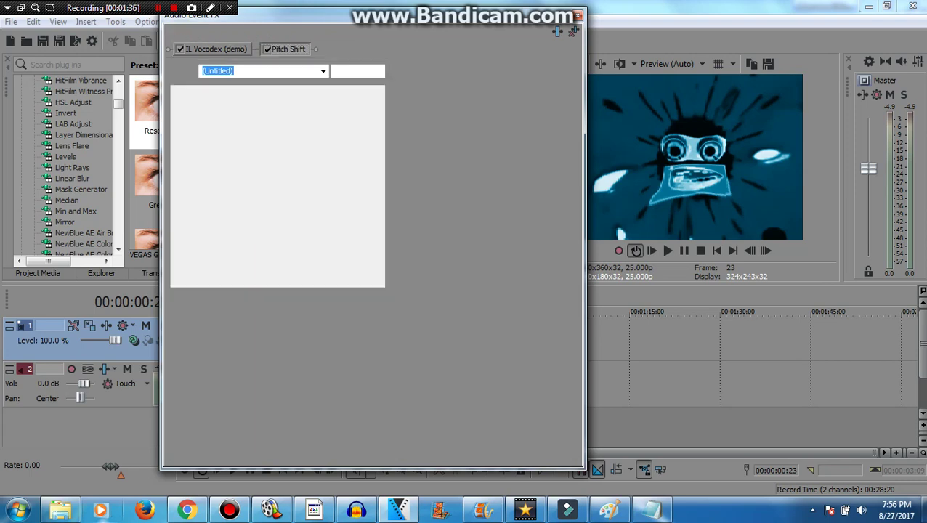
left_click(217, 50)
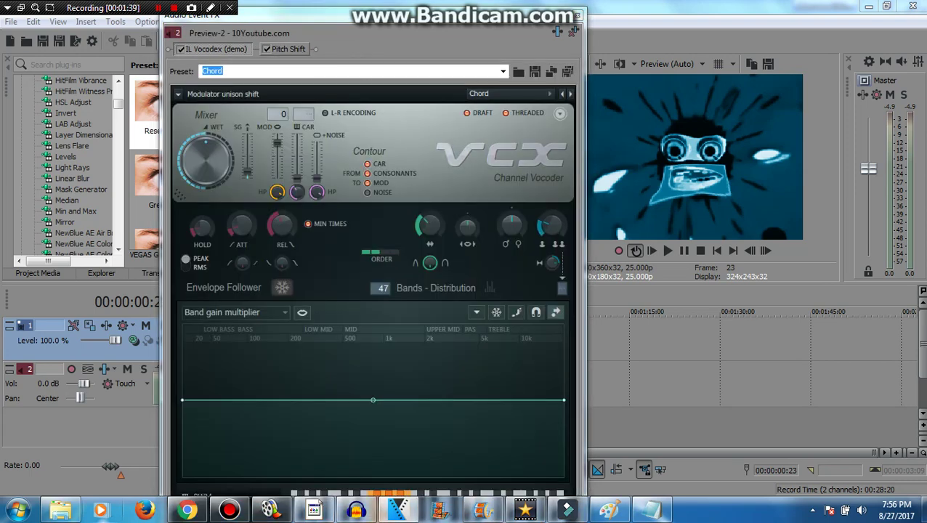
left_click(578, 16)
Step: Play the clip from its start to check the effects, and return the cursor to the beginning
left_click(178, 425)
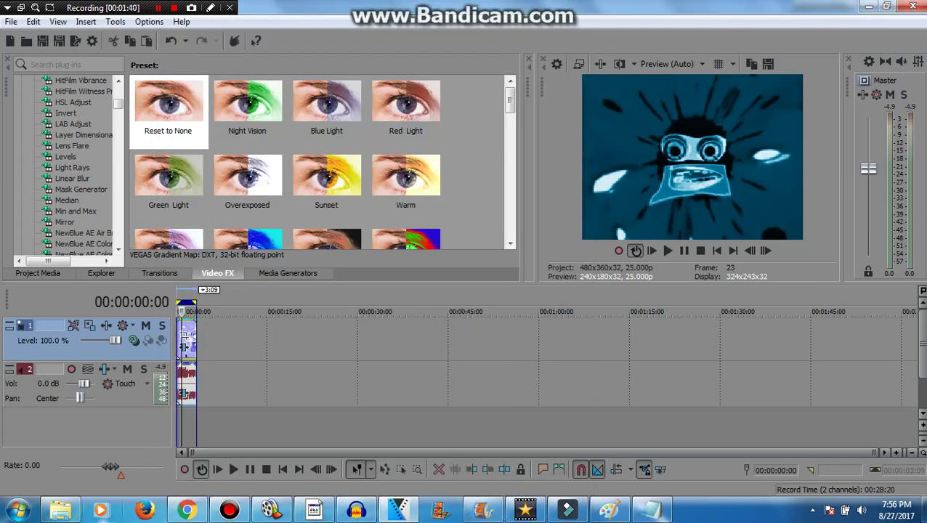
left_click(668, 251)
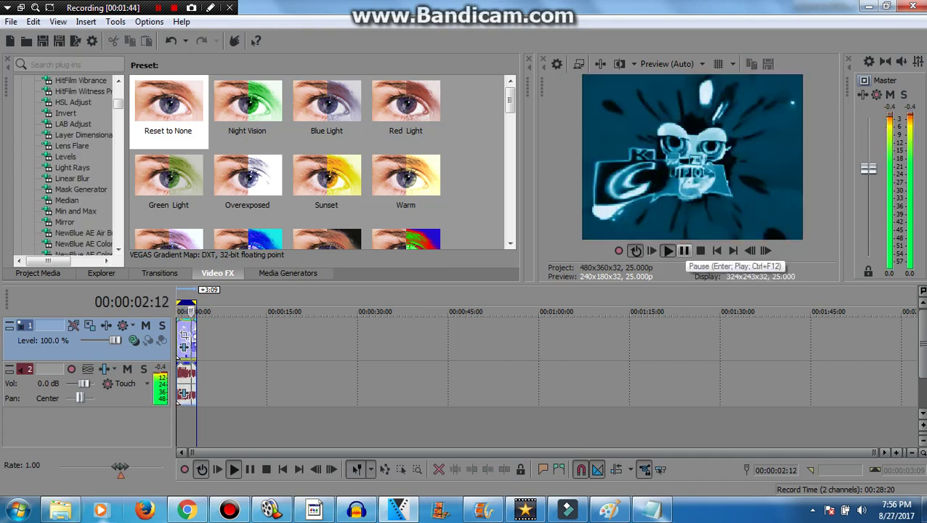
left_click(684, 251)
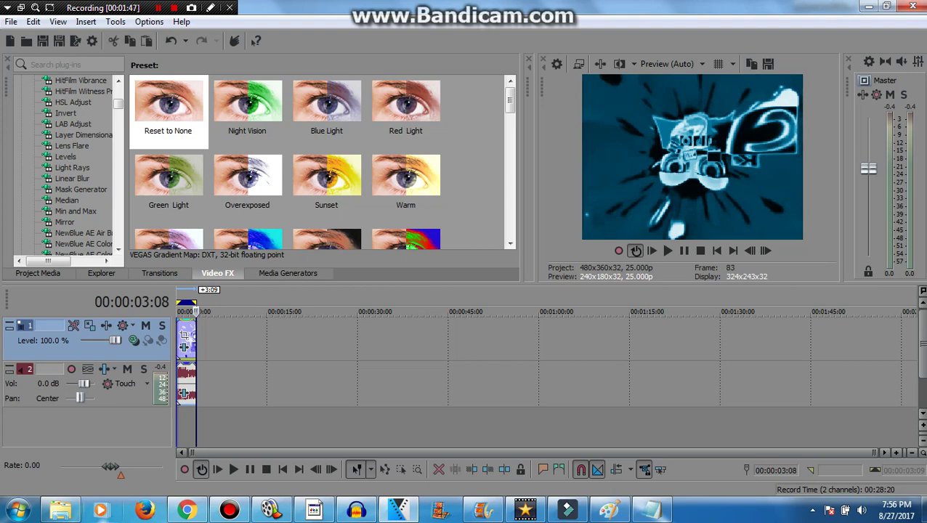
key("ctrl+Home")
Step: Render the loop region as a Windows Media Video file named "Preview 2 in Dalek Major" and dismiss the finished render dialog
left_click(75, 41)
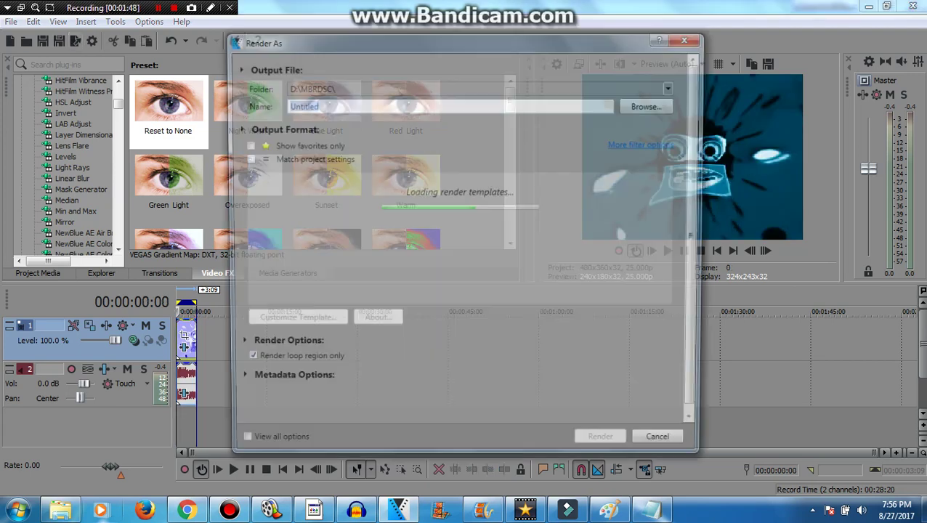
type("Preview 2 in Dalek Major")
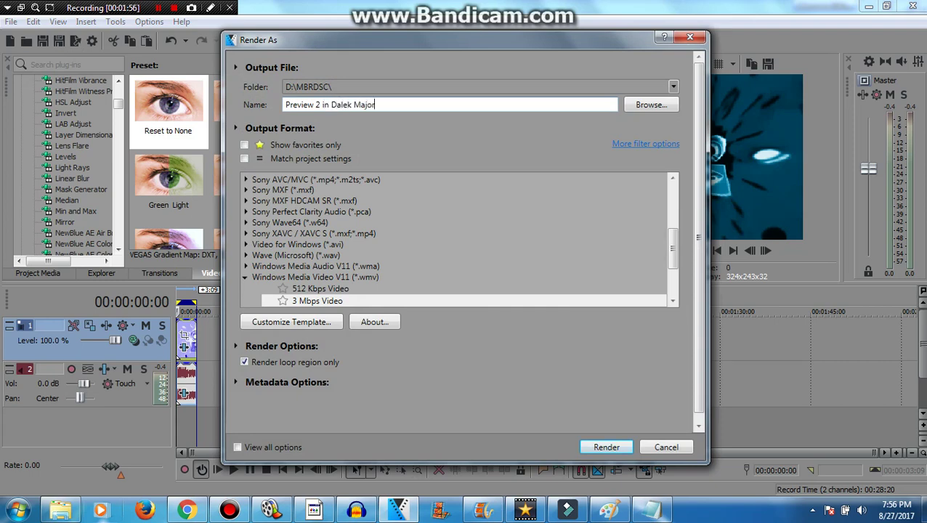
key("Return")
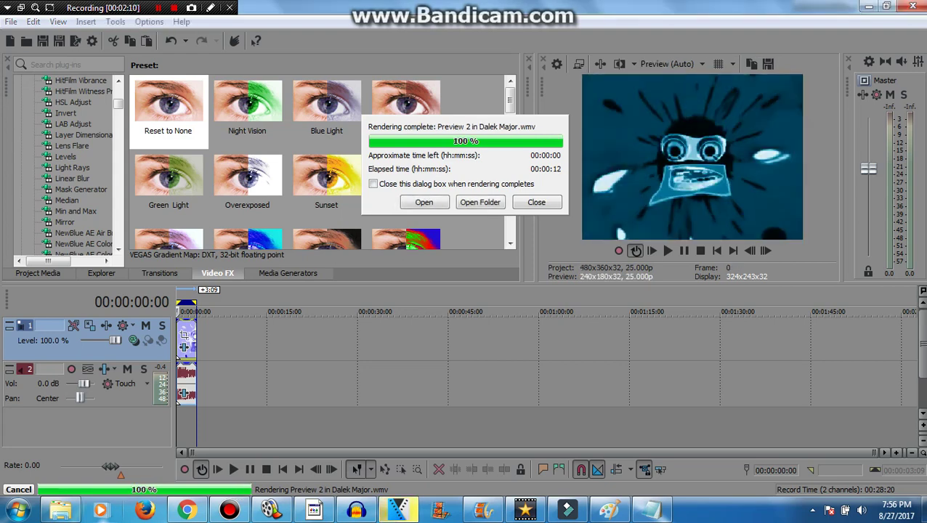
key("Return")
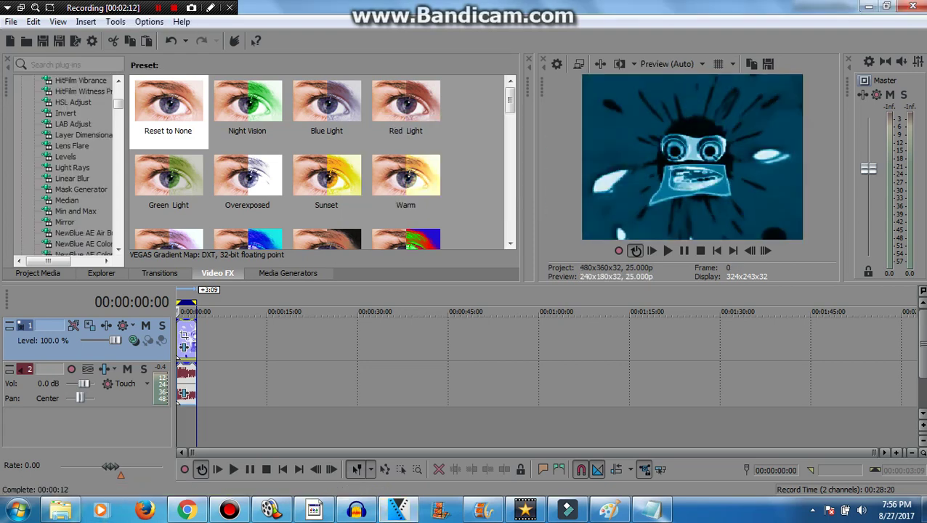
Step: Switch to YouTube in Chrome, go to the upload page and start selecting files to upload
left_click(187, 510)
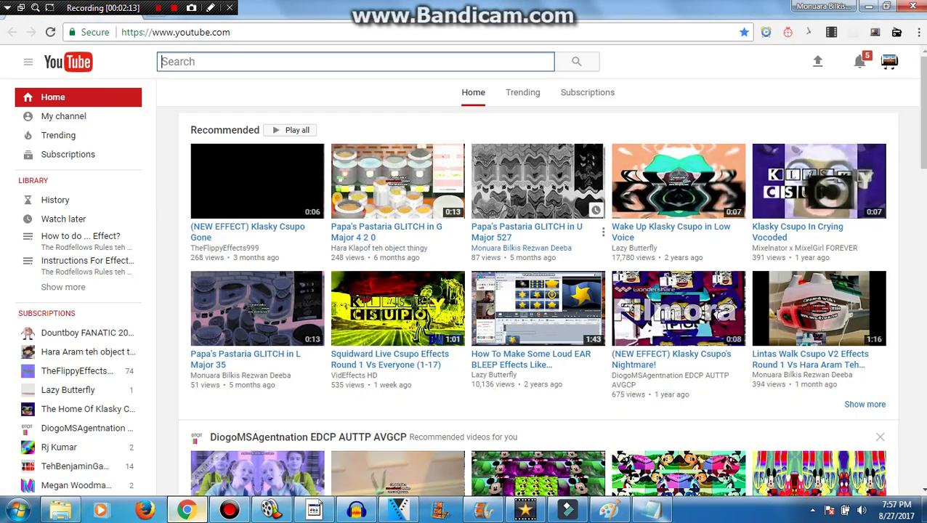
left_click(818, 61)
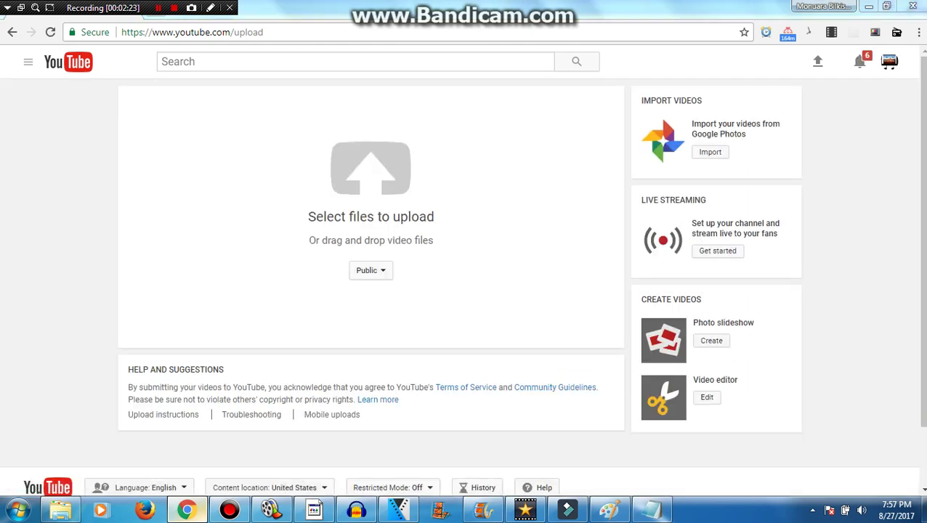
left_click(370, 170)
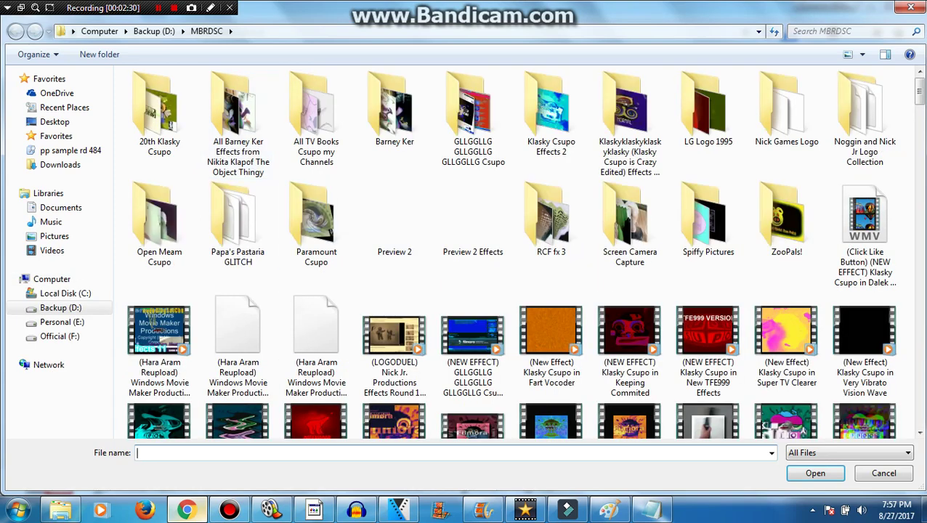
Step: Upload the Dalek Major videos "(Click Like Button) (NEW EFFECT) Klasky Csupo", "Noggin and Nick Jr Logo Collection" and "Preview 2" together from the MBRDSC folder
left_click(865, 234)
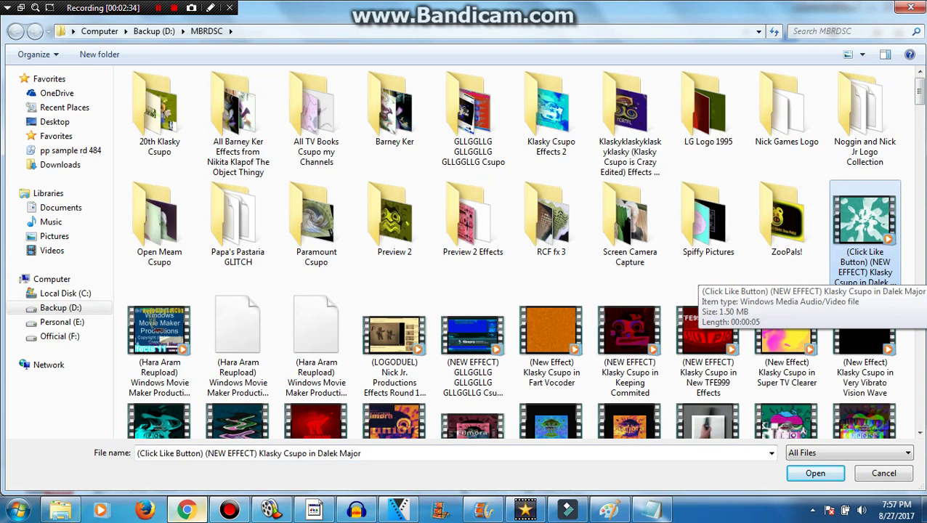
scroll(864, 276, "down", 15)
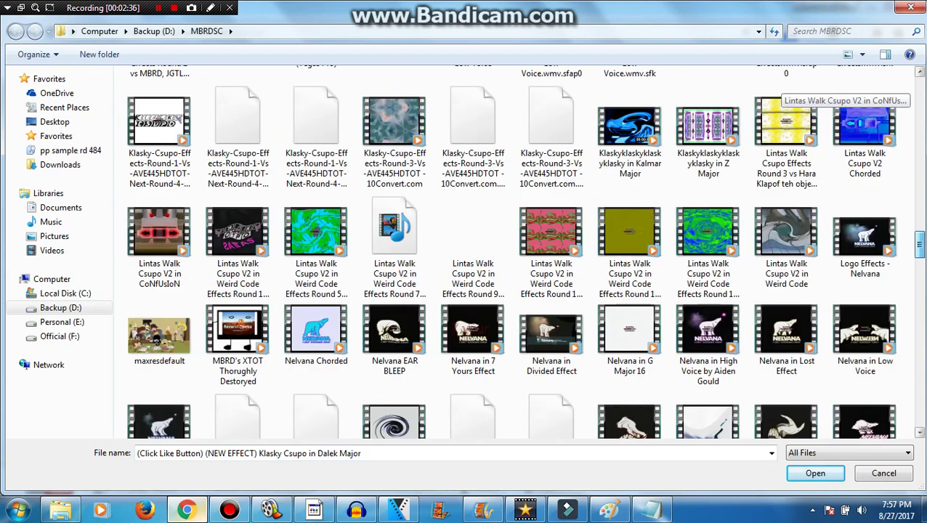
scroll(509, 254, "down", 1)
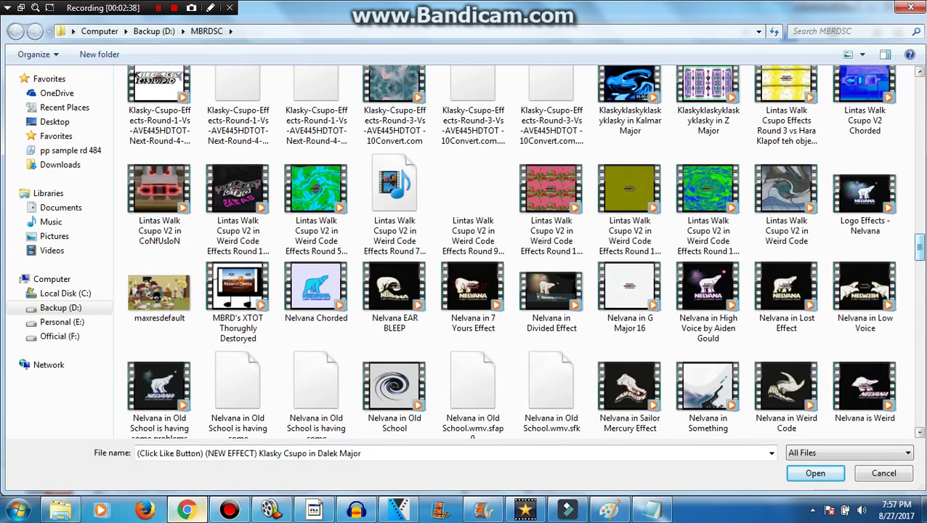
scroll(781, 251, "down", 5)
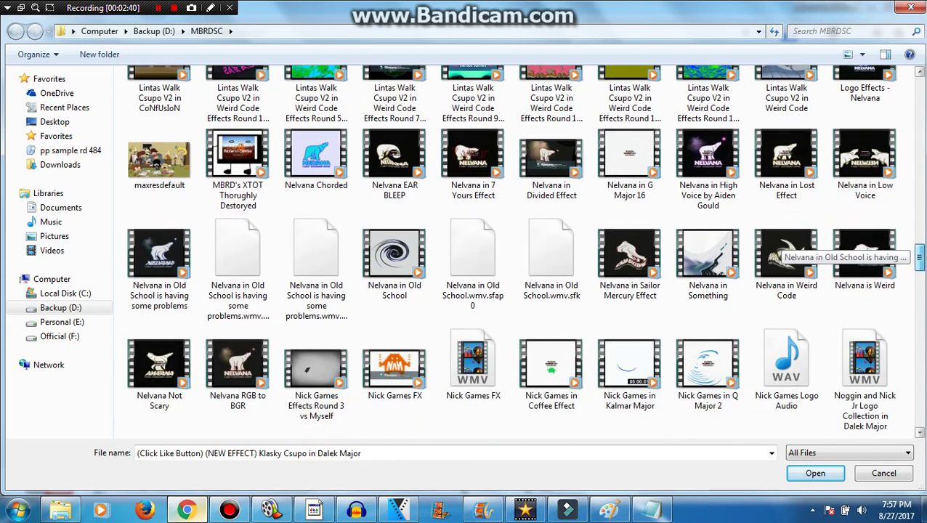
scroll(865, 323, "down", 1)
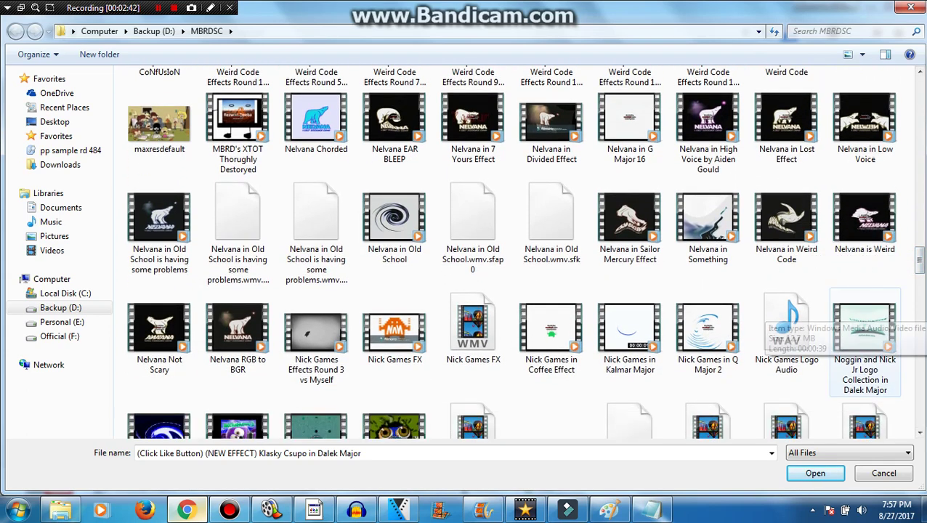
left_click(865, 327, "ctrl")
scroll(865, 320, "down", 7)
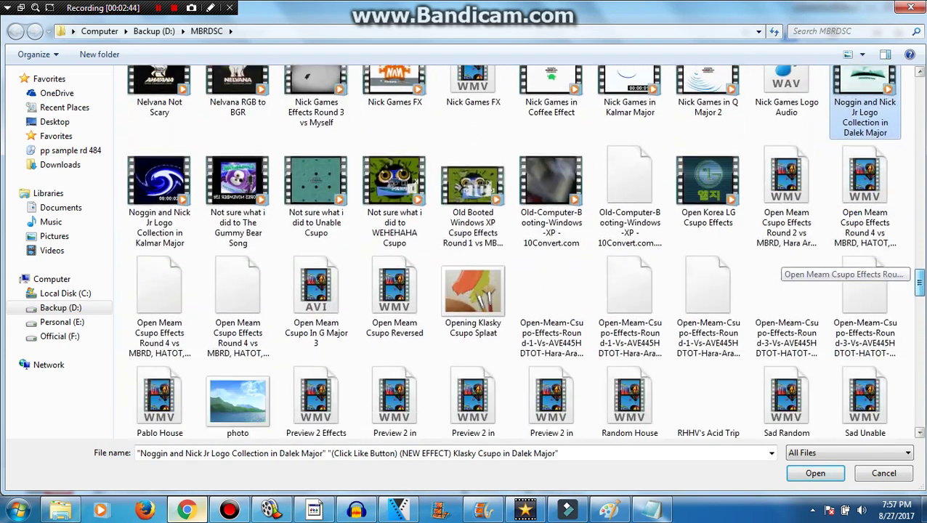
left_click_drag(920, 282, 920, 288)
scroll(523, 277, "down", 1)
left_click(395, 320, "ctrl")
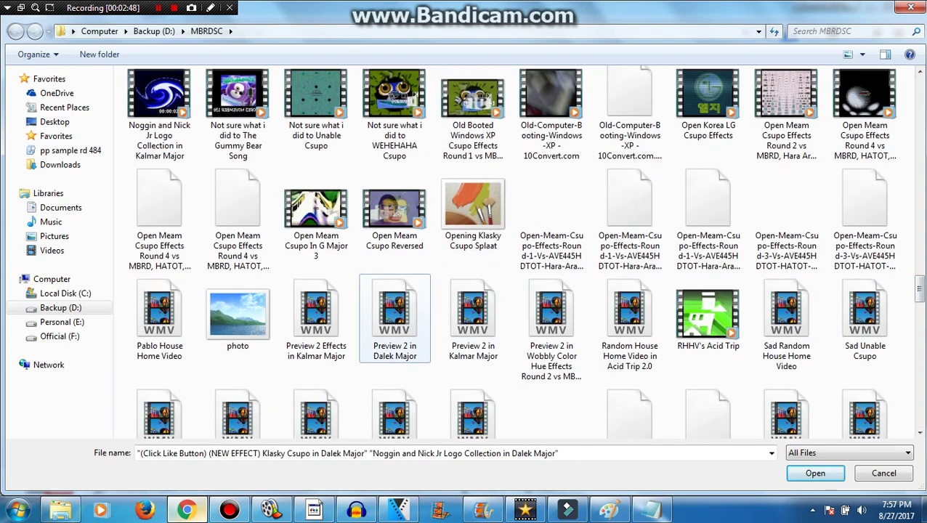
left_click(815, 473)
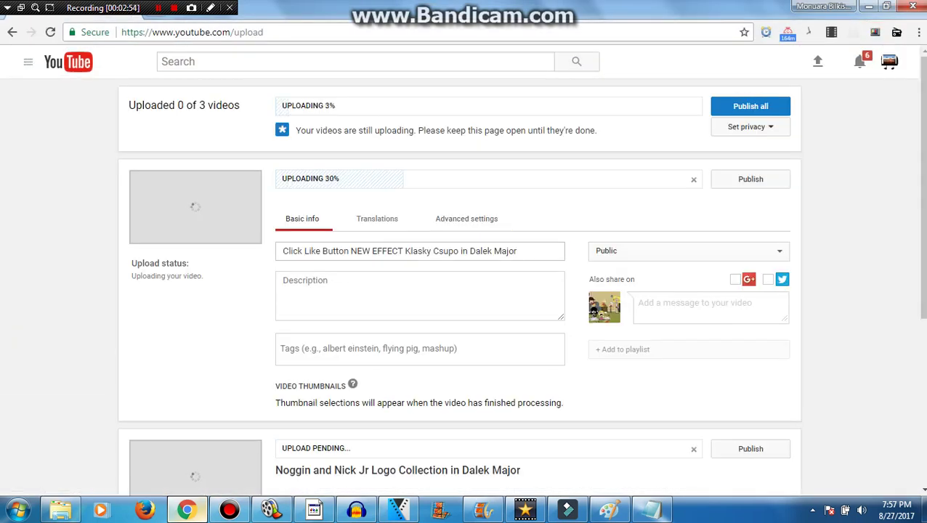
Step: Add the missing parentheses to the first video's title so it reads "(Click Like Button) (NEW EFFECT) Klasky Csupo in Dalek Major"
left_click(404, 251)
type(")")
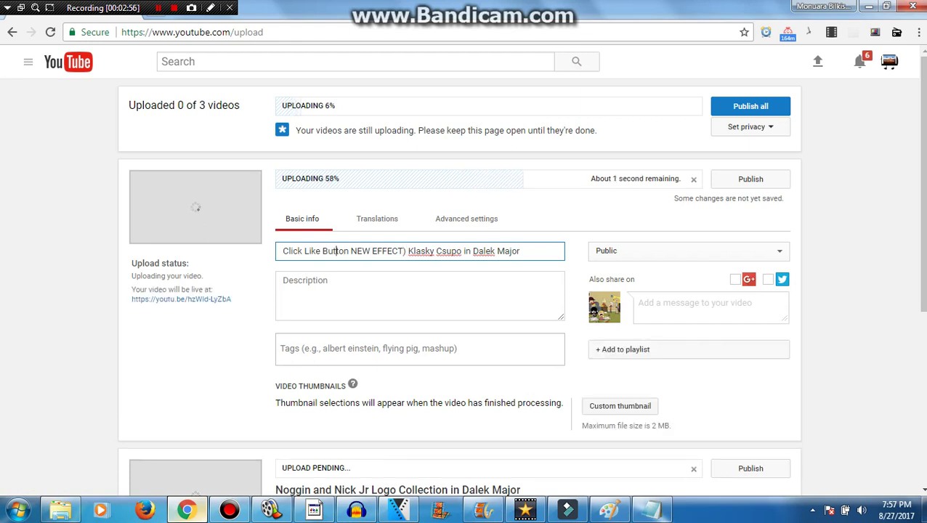
type("(")
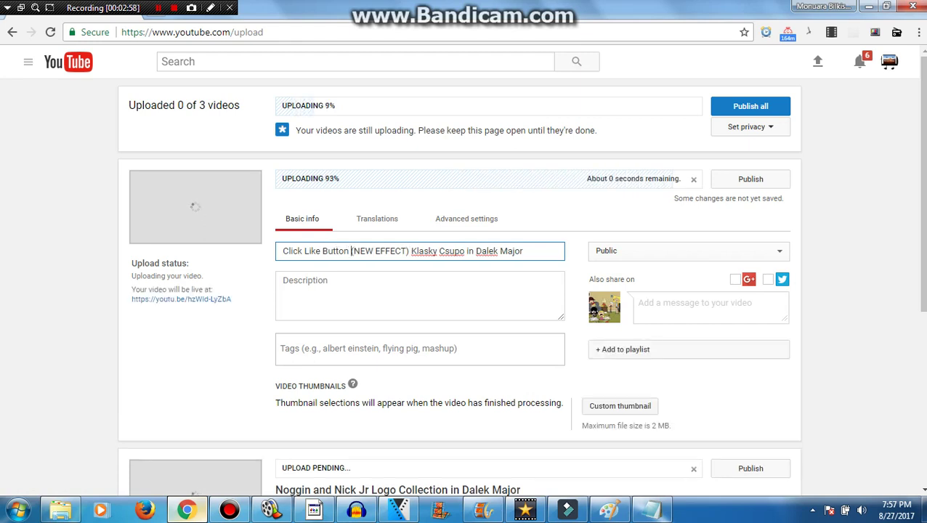
type(")")
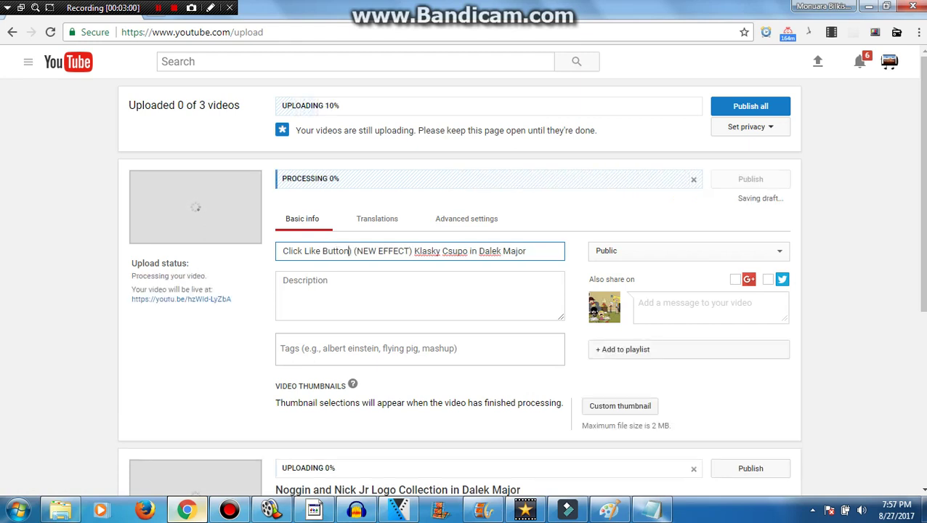
key("Left")
key("Left")
key("Left")
key("Left")
key("Left")
key("Left")
key("Left")
key("Left")
key("Left")
key("Left")
key("Left")
key("Left")
type("(")
Step: Set the first video's license to Creative Commons - Attribution and return to its basic info
left_click(466, 219)
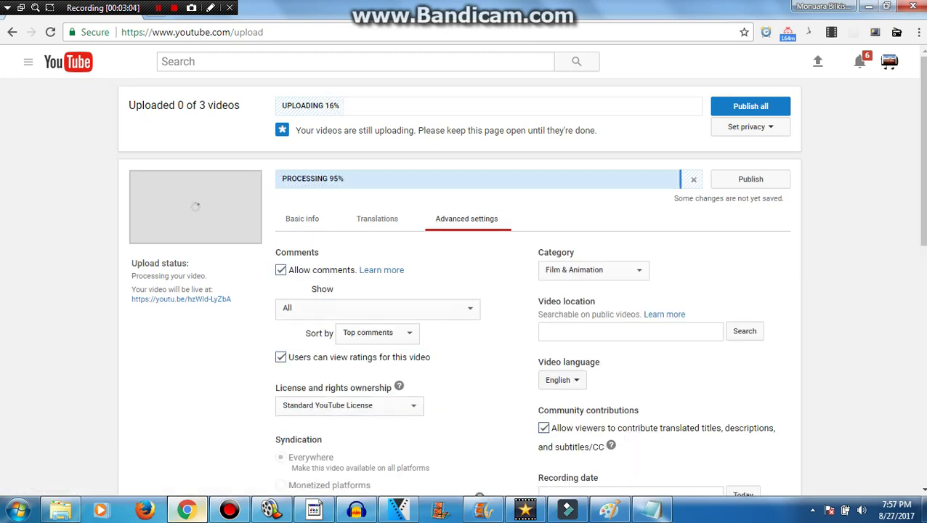
left_click(349, 406)
left_click(341, 434)
left_click(302, 218)
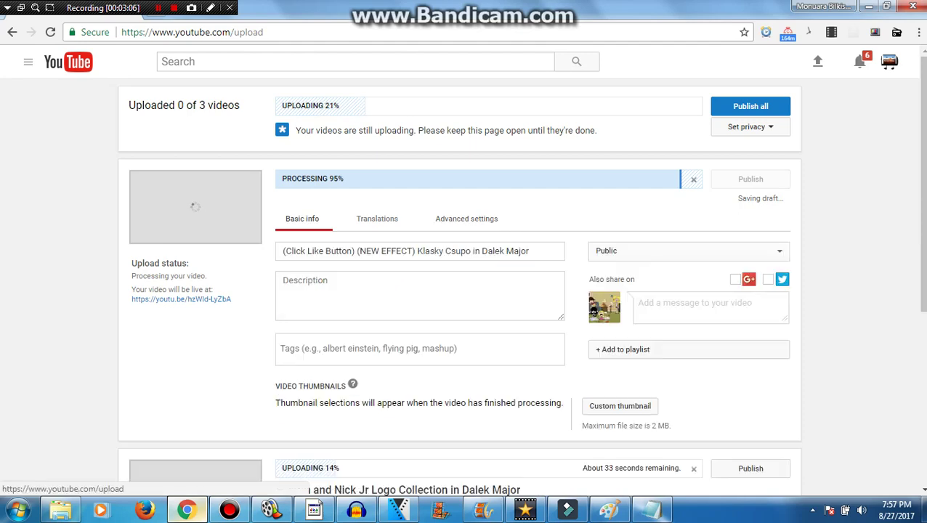
Step: Expand the Noggin and Nick Jr Logo Collection video's details and set its license to Creative Commons - Attribution
scroll(302, 219, "down", 4)
left_click(532, 260)
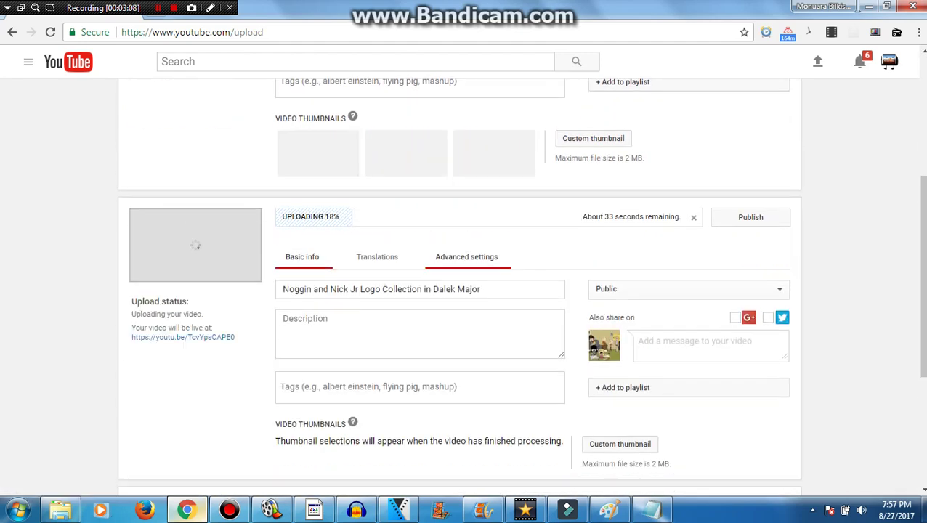
left_click(466, 256)
left_click(349, 443)
left_click(342, 474)
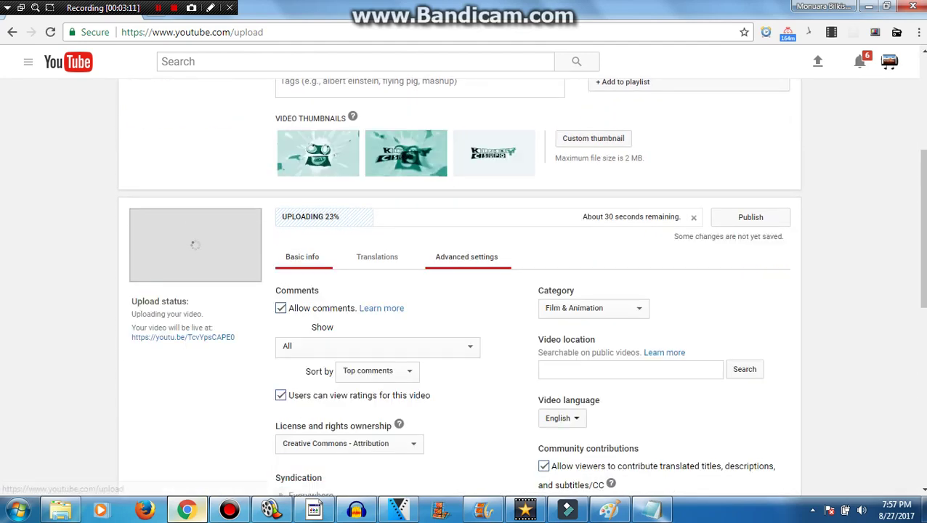
left_click(302, 257)
Step: Expand the details of the "Preview 2 in Dalek Major" video and set its license to Creative Commons - Attribution
scroll(303, 257, "down", 4)
left_click(532, 318)
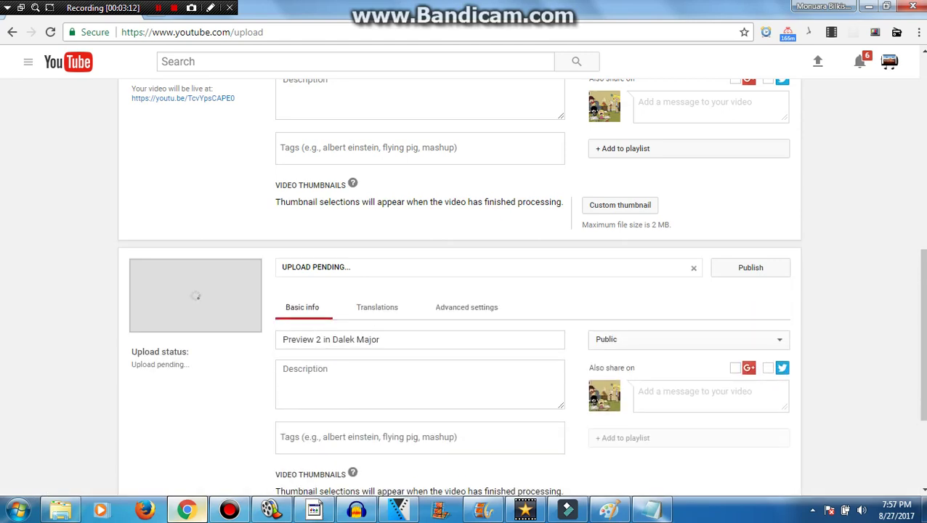
left_click(466, 307)
scroll(465, 291, "down", 3)
left_click(349, 348)
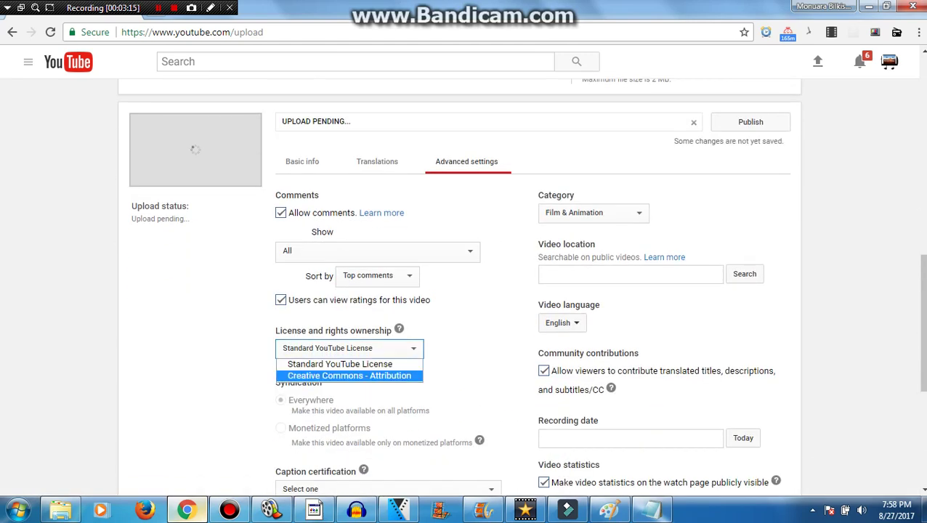
left_click(348, 375)
left_click(302, 162)
Step: Publish all three uploaded videos at once
left_click_drag(923, 385, 924, 124)
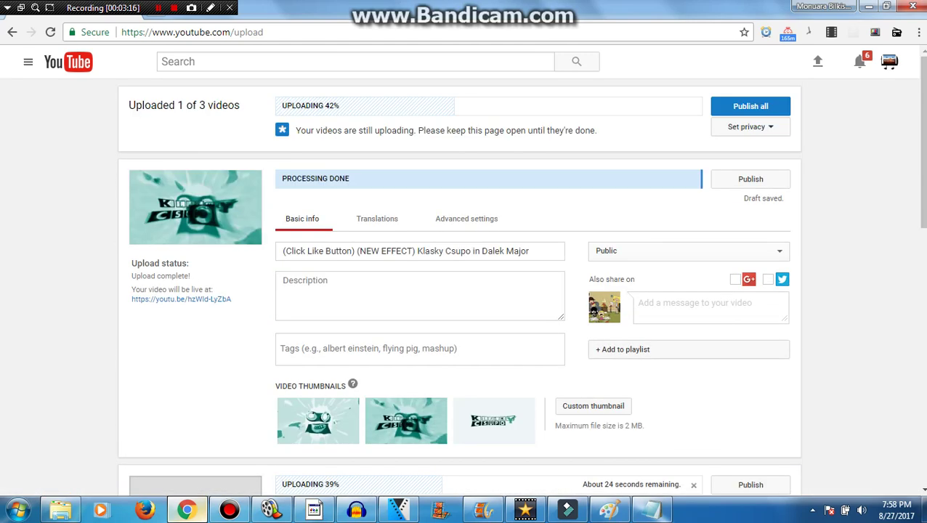
left_click(751, 106)
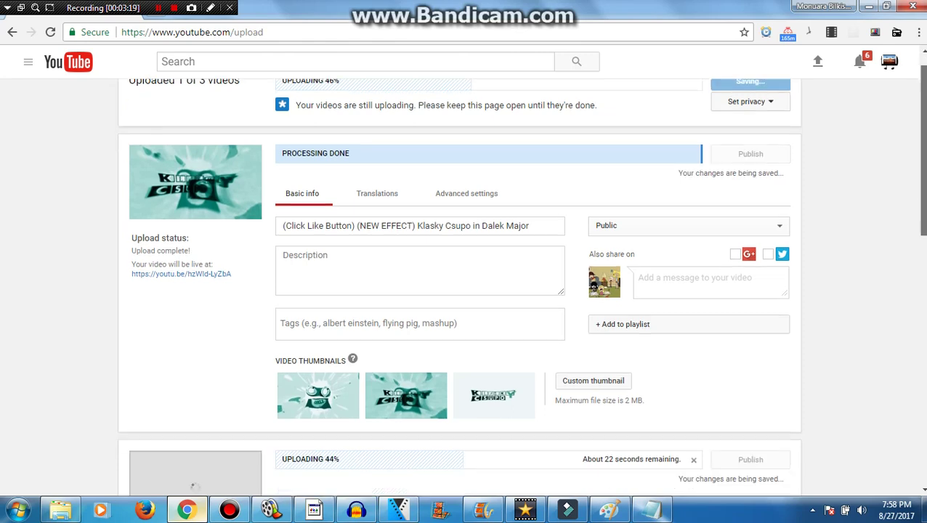